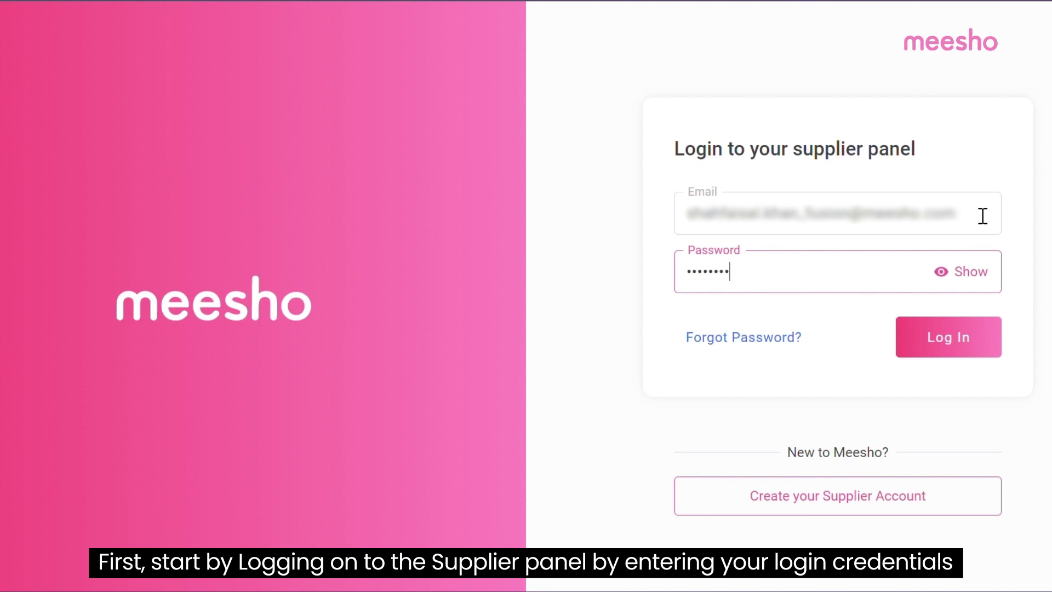
# Step: Submit the supplier account's e-mail and password to log in
pyautogui.press('Return')
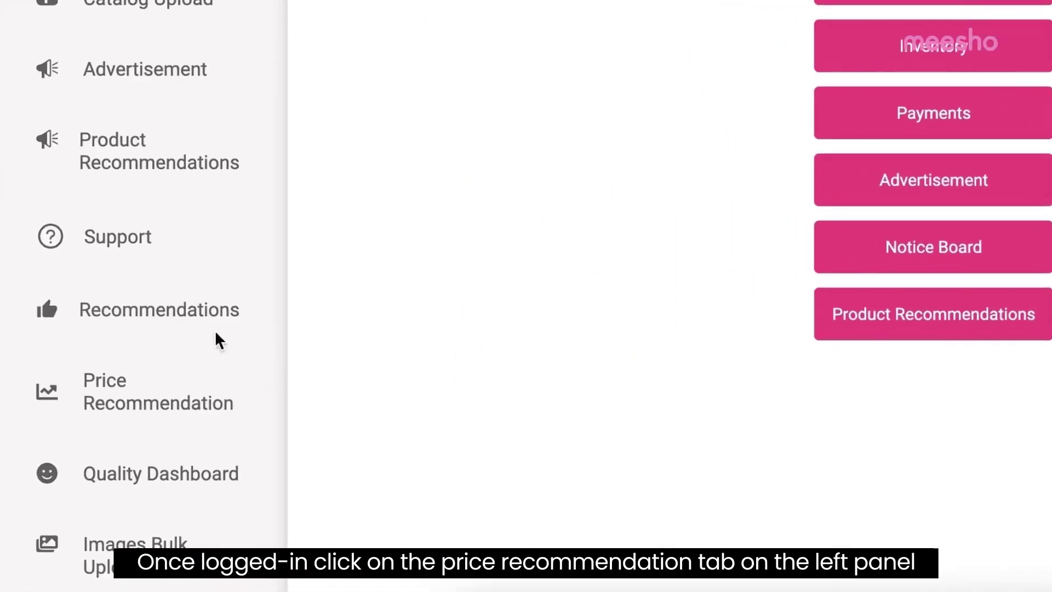
# Step: Go to Price Recommendation from the sidebar to list the 14 recommended catalogs
pyautogui.click(128, 419)
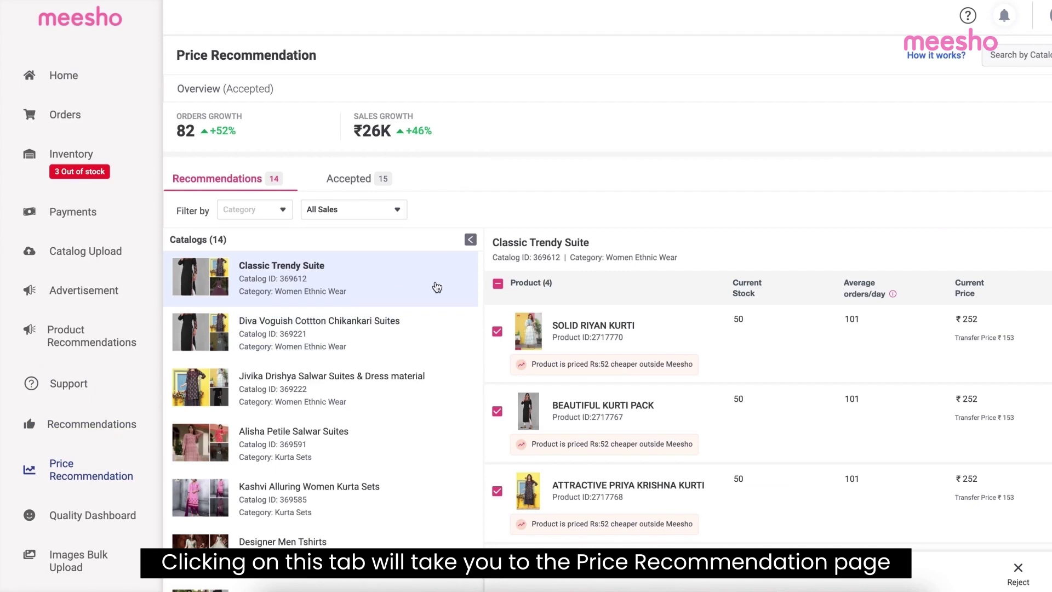
# Step: Clear all product selections and select only the SOLID RIYAN KURTI product
pyautogui.click(497, 283)
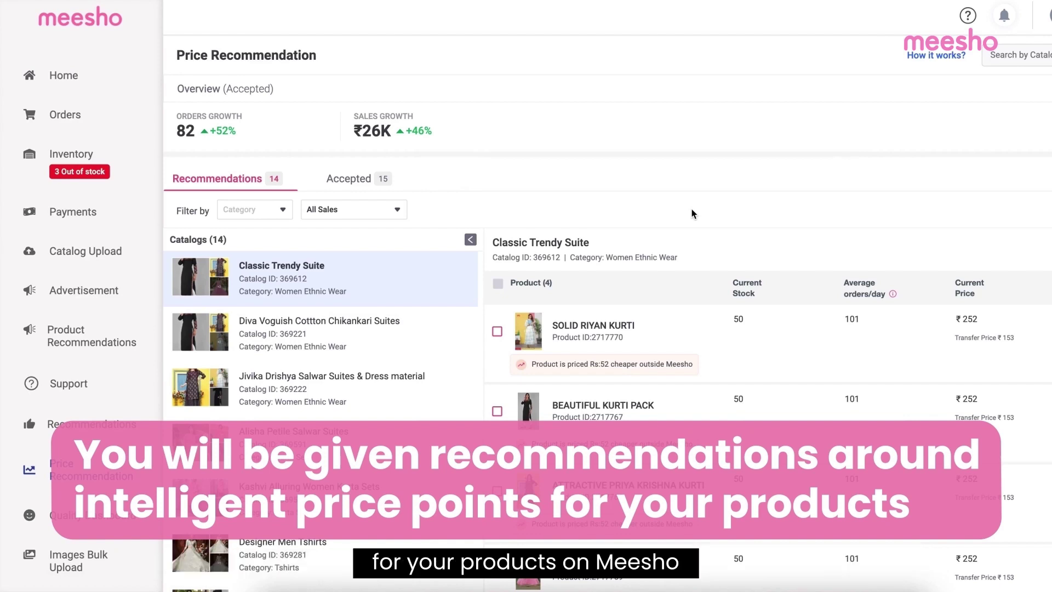
pyautogui.click(498, 331)
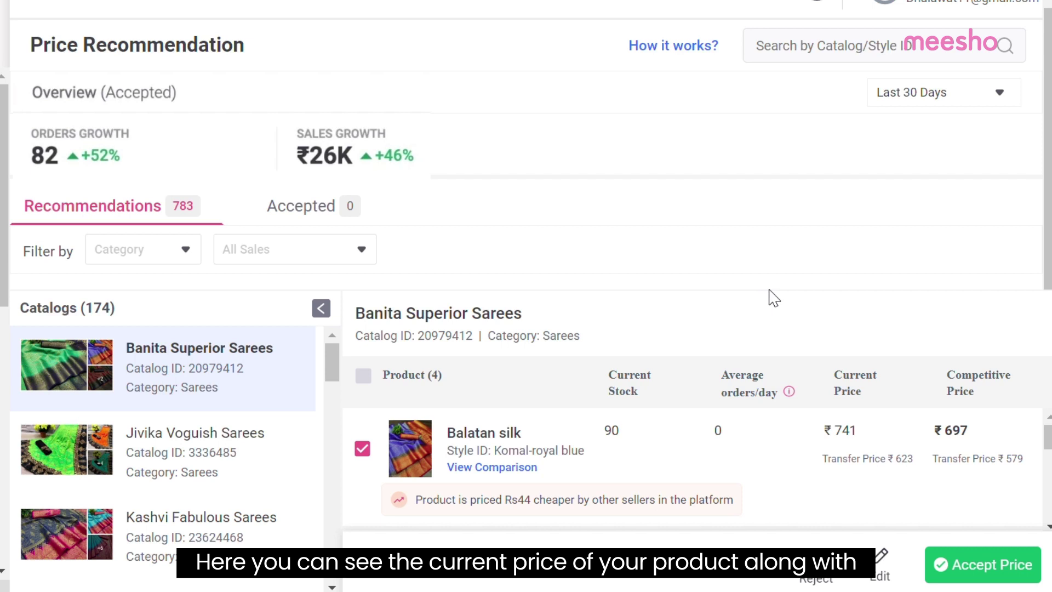
# Step: Accept and confirm the ₹697 competitive price for Balatan silk
pyautogui.click(1011, 570)
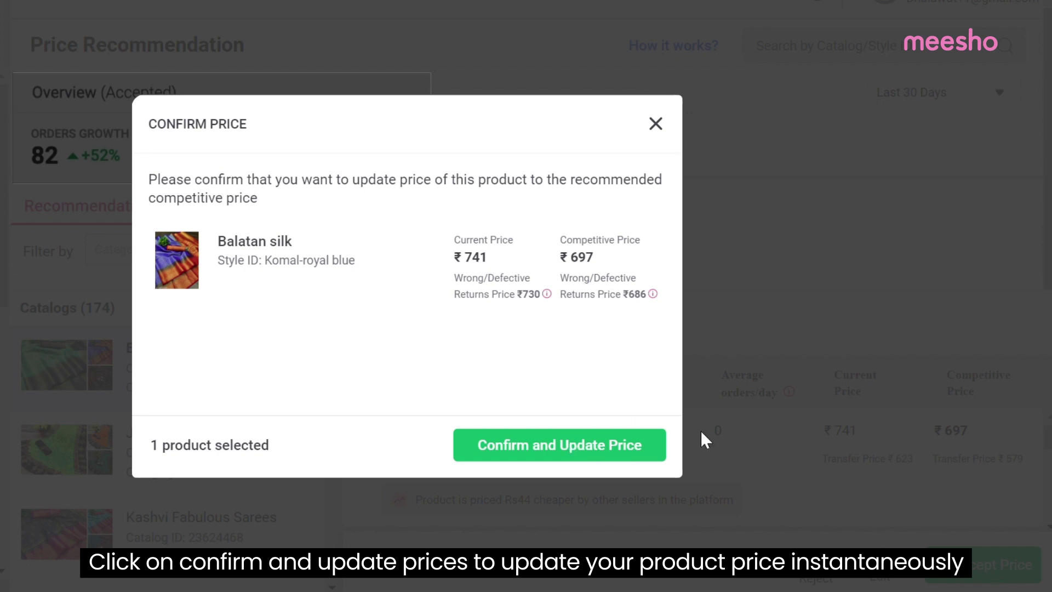
pyautogui.click(661, 458)
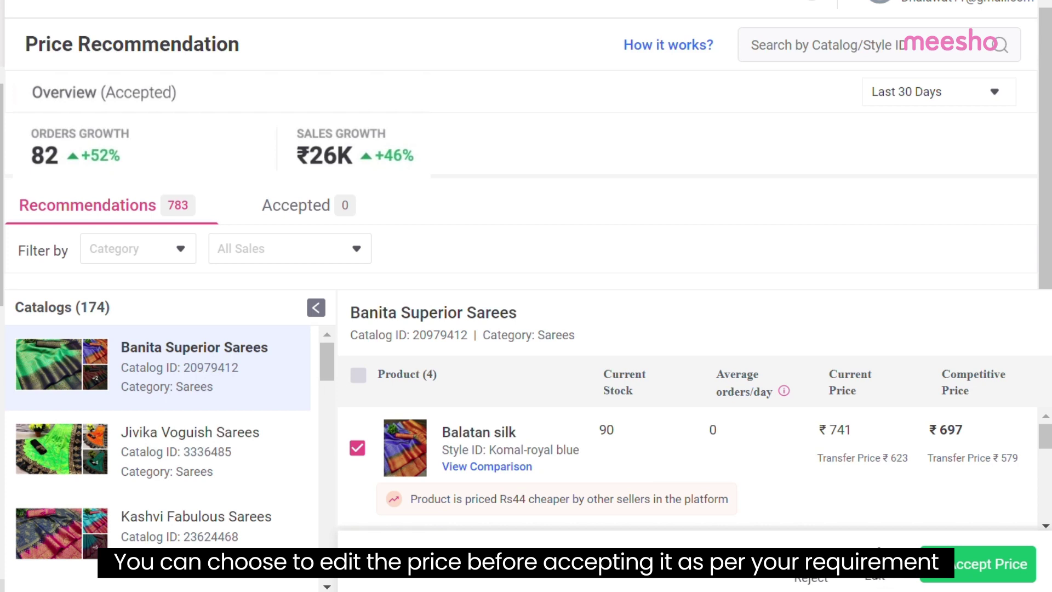
# Step: Edit Balatan silk's price, moving the slider to a Meesho price of 693
pyautogui.click(875, 564)
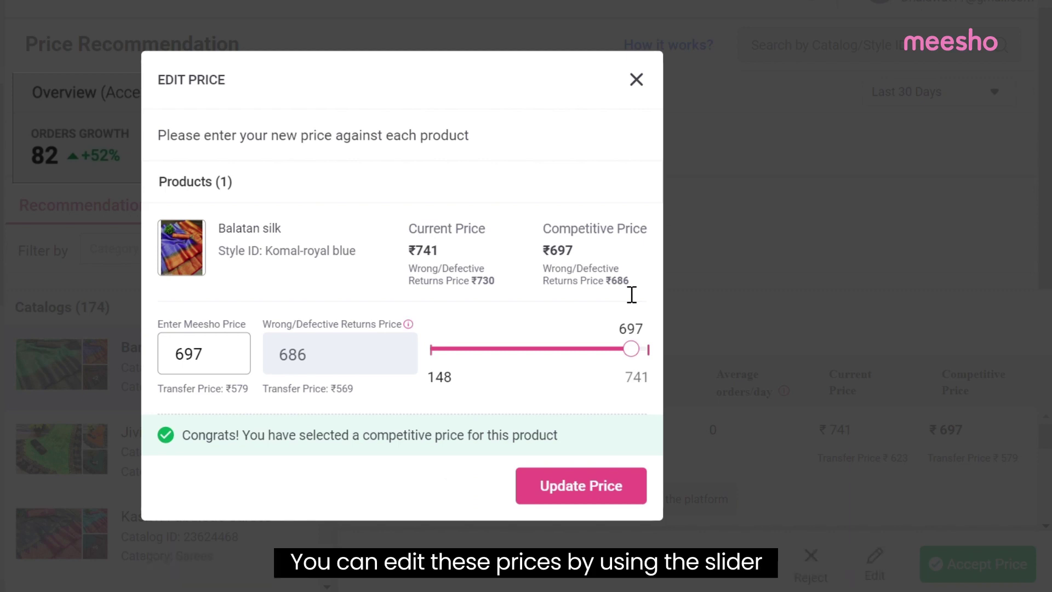
pyautogui.moveTo(639, 356); pyautogui.dragTo(626, 353)
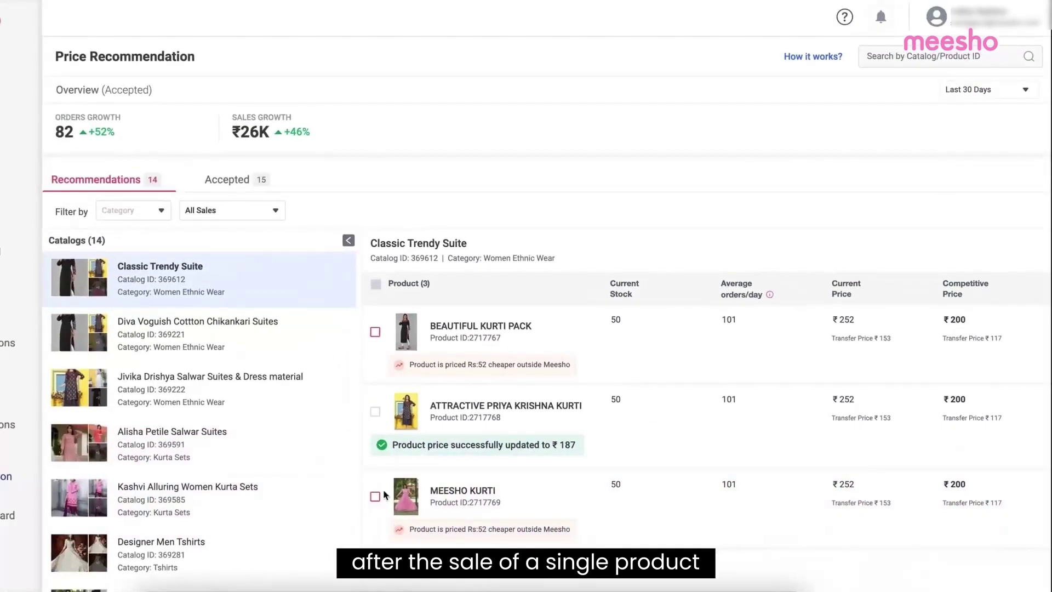
# Step: Reject MEESHO KURTI's recommendation with the reason 'I already have a competitive price'
pyautogui.click(376, 496)
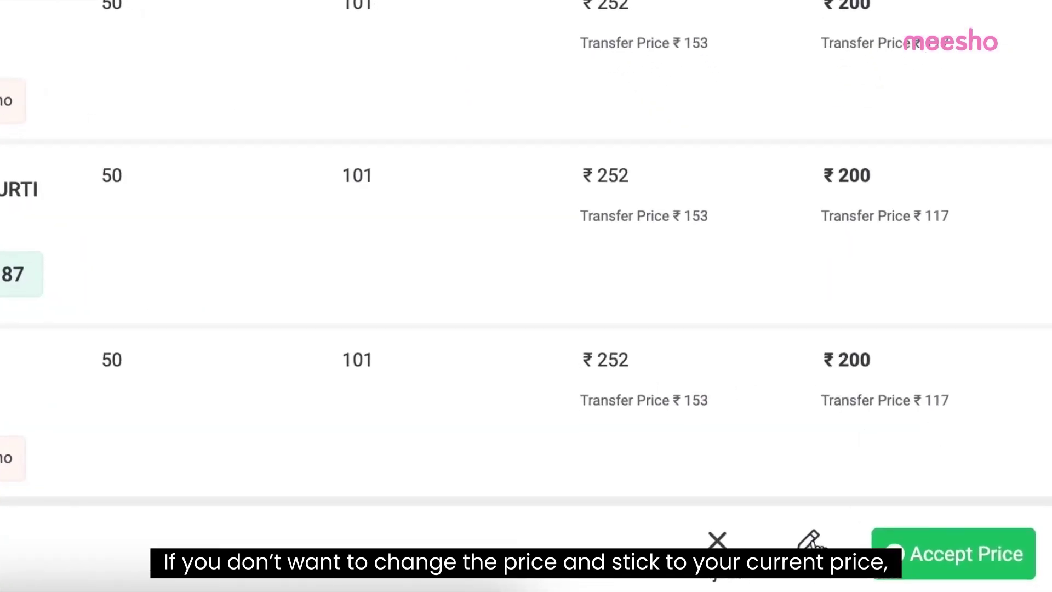
pyautogui.click(716, 554)
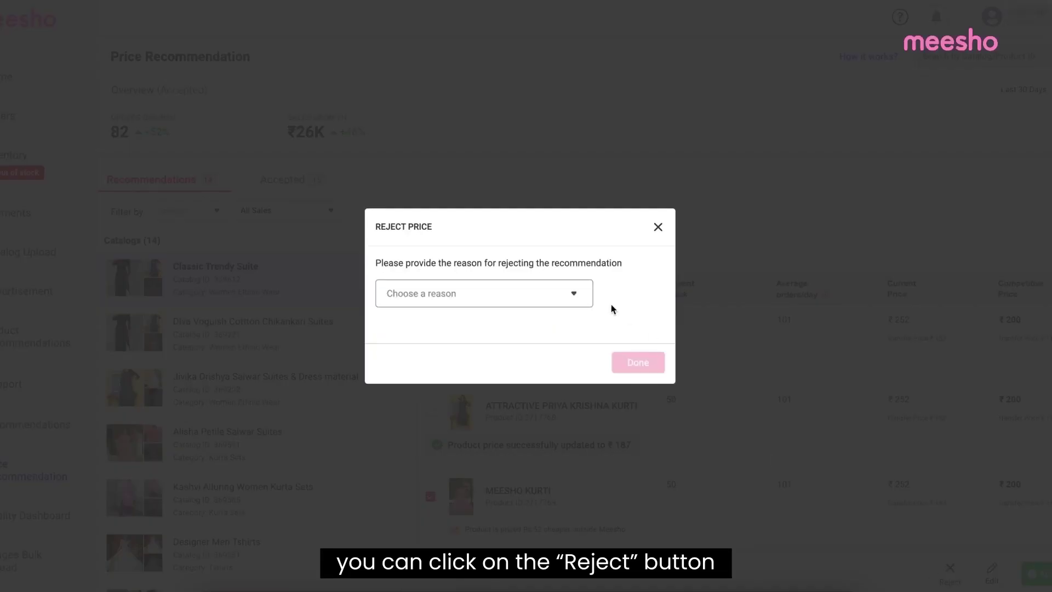
pyautogui.click(554, 300)
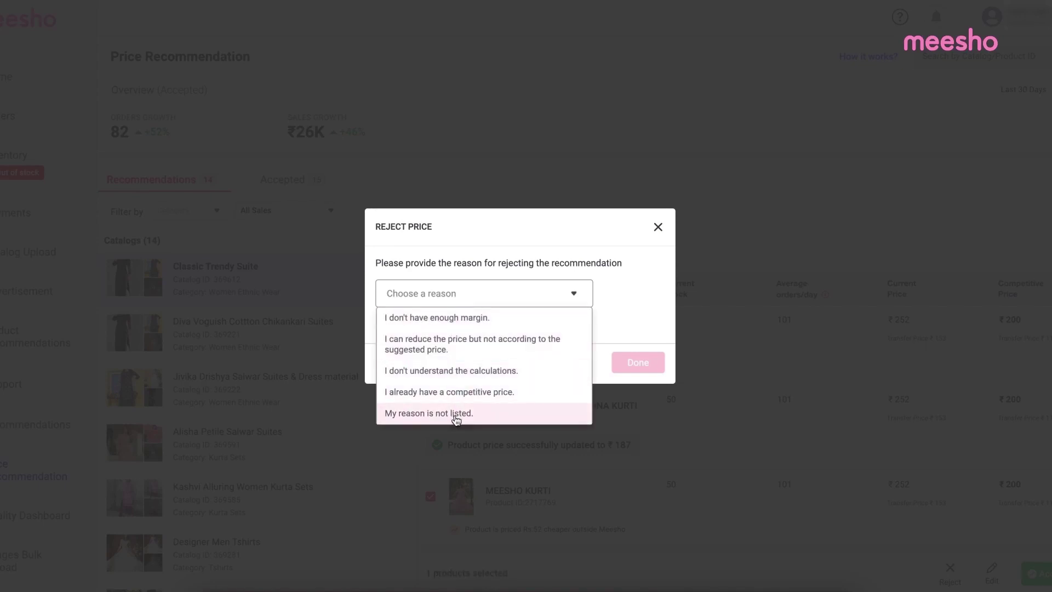
pyautogui.click(453, 392)
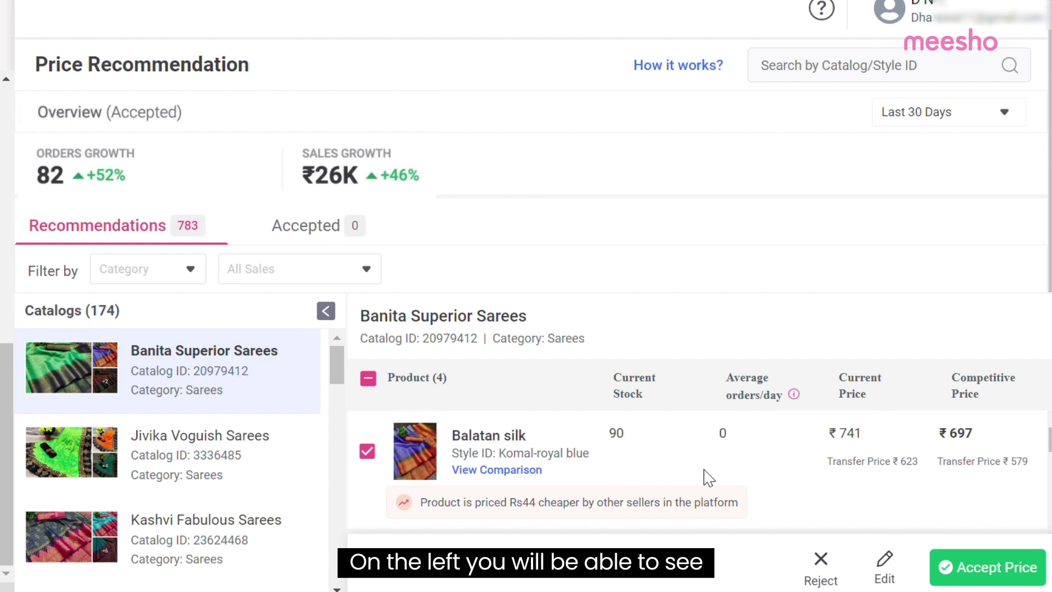
# Step: Browse the catalog list, view Jivika Voguish Sarees, and start accepting its six products' prices
pyautogui.scroll(-1, 399, 454)
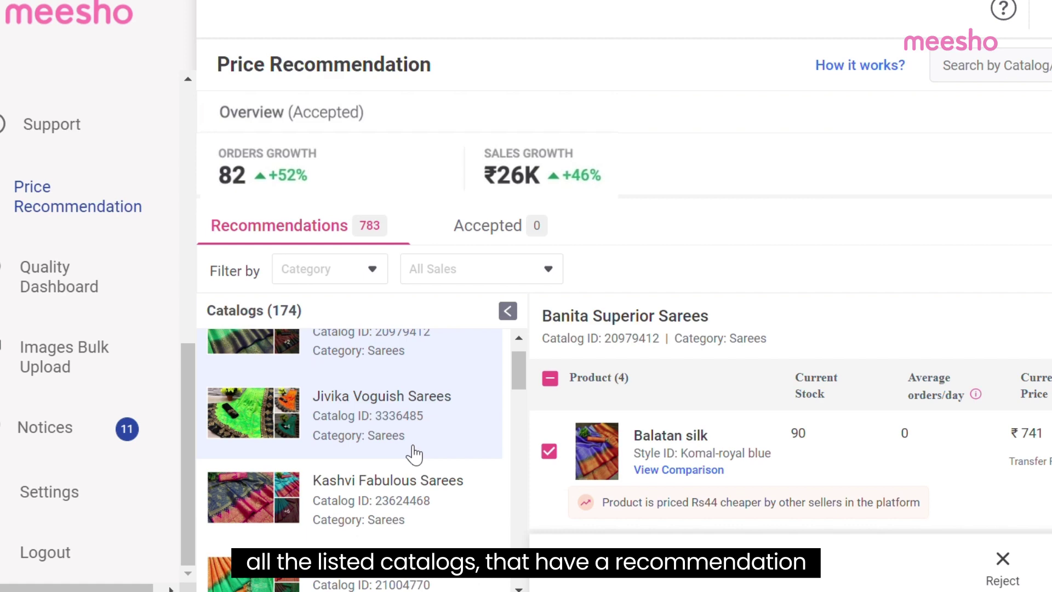
pyautogui.click(414, 454)
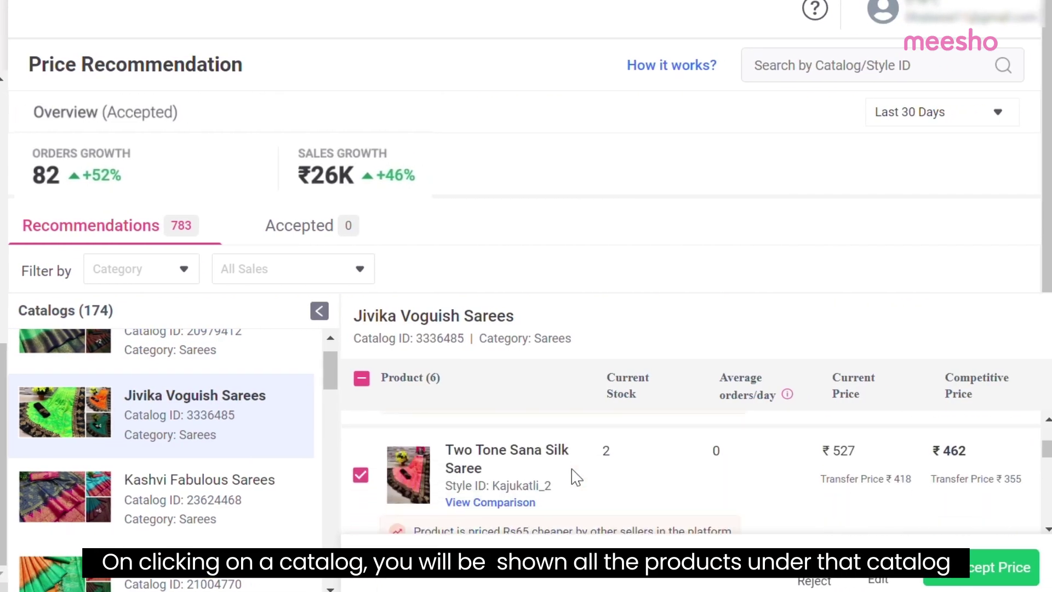
pyautogui.scroll(-1, 164, 564)
pyautogui.scroll(-1, 204, 436)
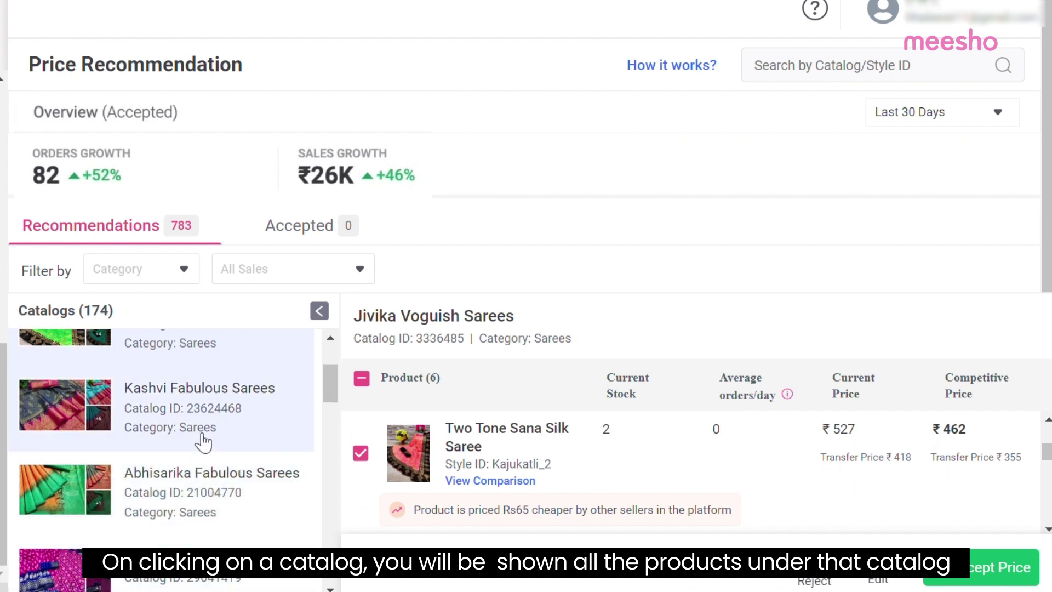
pyautogui.click(235, 509)
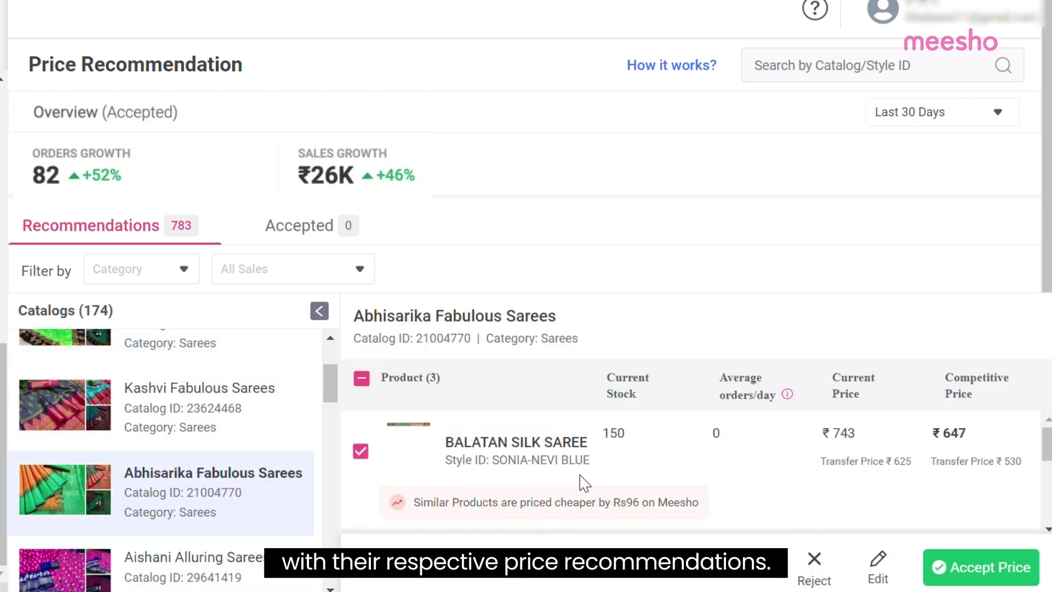
pyautogui.scroll(-2, 584, 482)
pyautogui.scroll(-3, 584, 482)
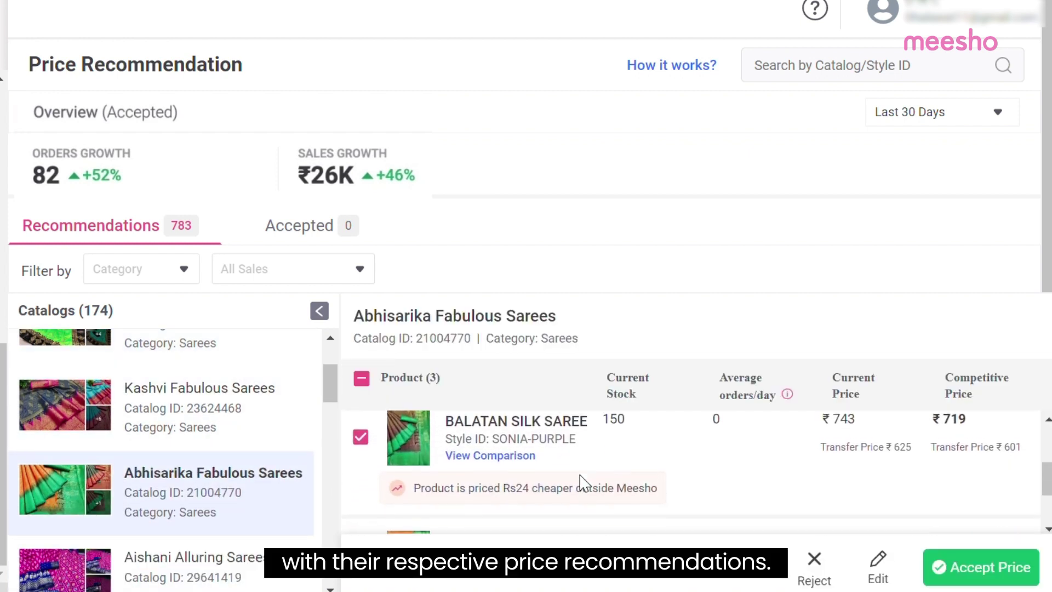
pyautogui.scroll(2, 591, 485)
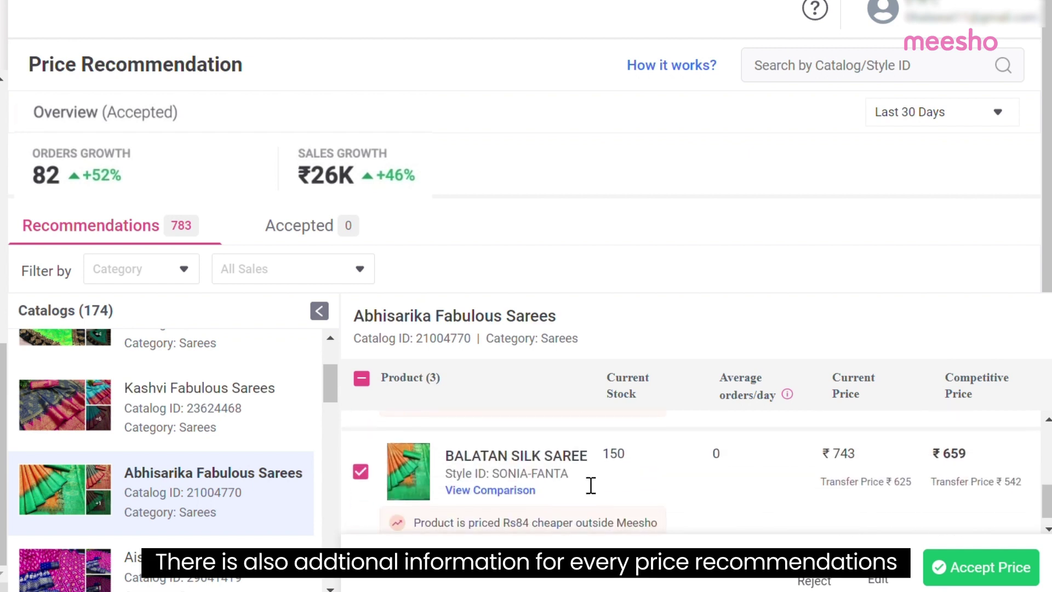
pyautogui.scroll(2, 590, 485)
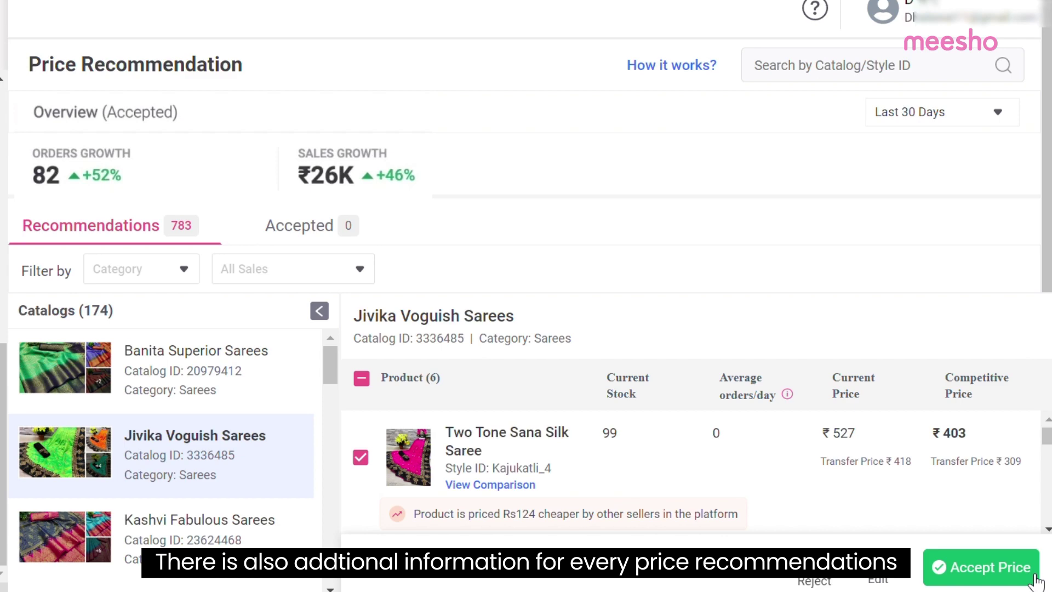
pyautogui.click(1035, 579)
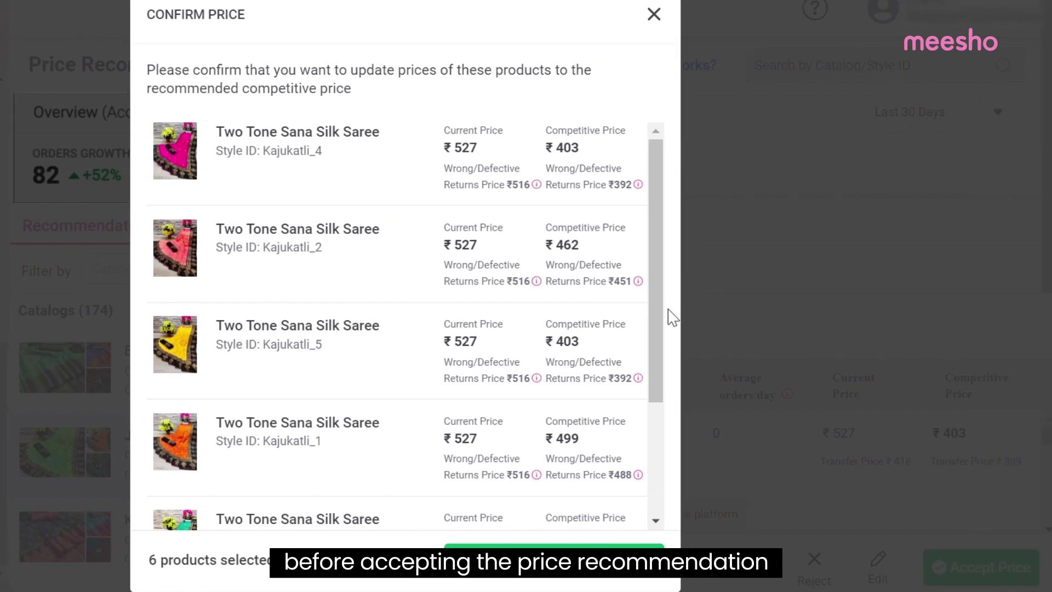
# Step: Scroll through the Confirm Price dialog's product list to review each recommended price
pyautogui.moveTo(653, 312); pyautogui.dragTo(650, 428)
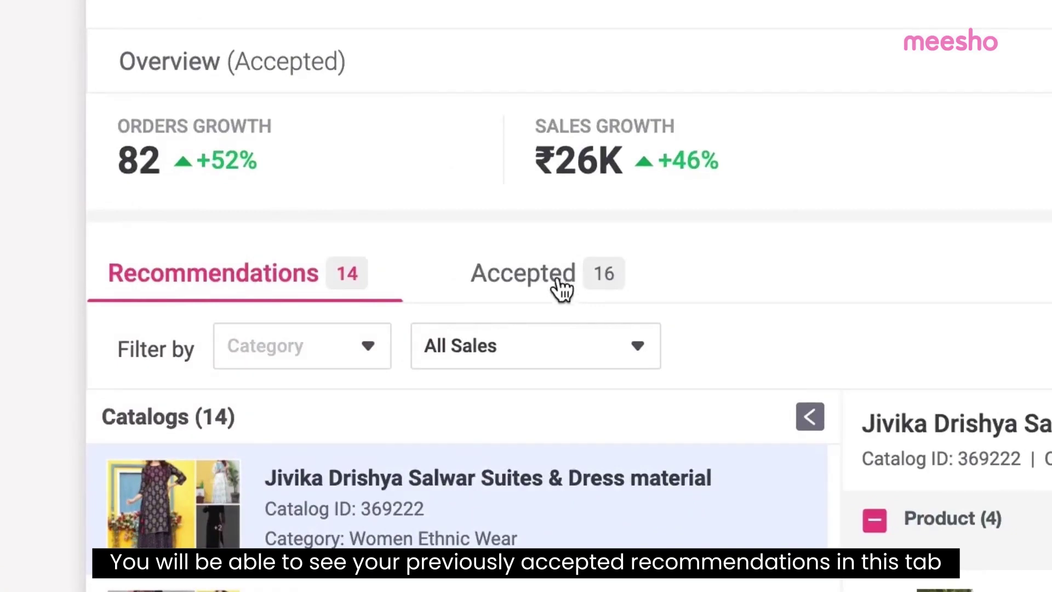
pyautogui.click(555, 281)
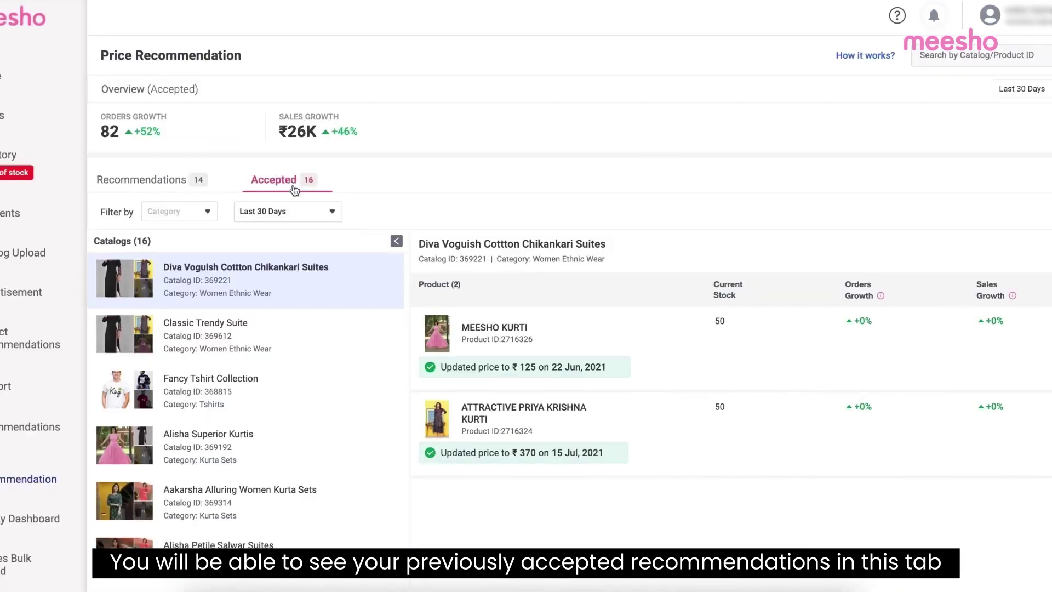
pyautogui.click(272, 317)
pyautogui.click(305, 391)
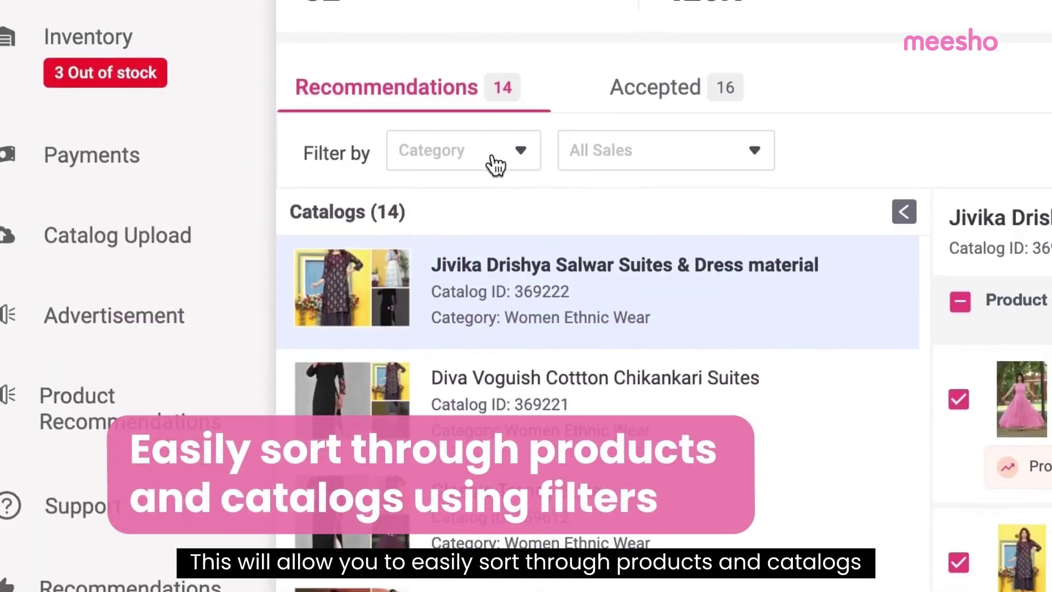
# Step: Filter the catalogs to the Women Ethnic Wear category
pyautogui.click(496, 272)
pyautogui.click(443, 226)
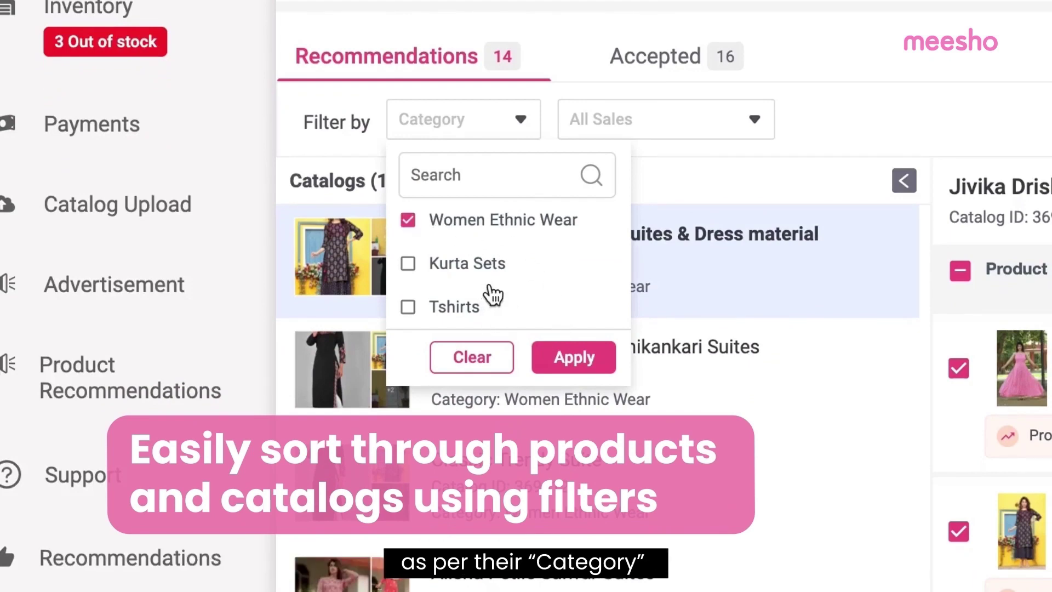
pyautogui.click(581, 367)
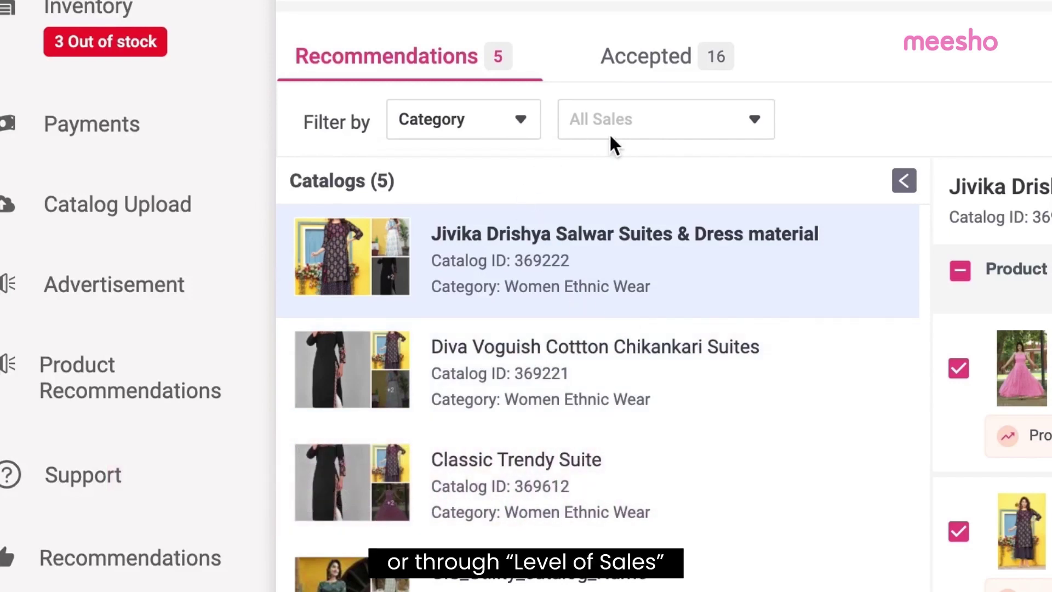
# Step: Set the sales-level filter to Top Selling and Low Selling
pyautogui.click(612, 145)
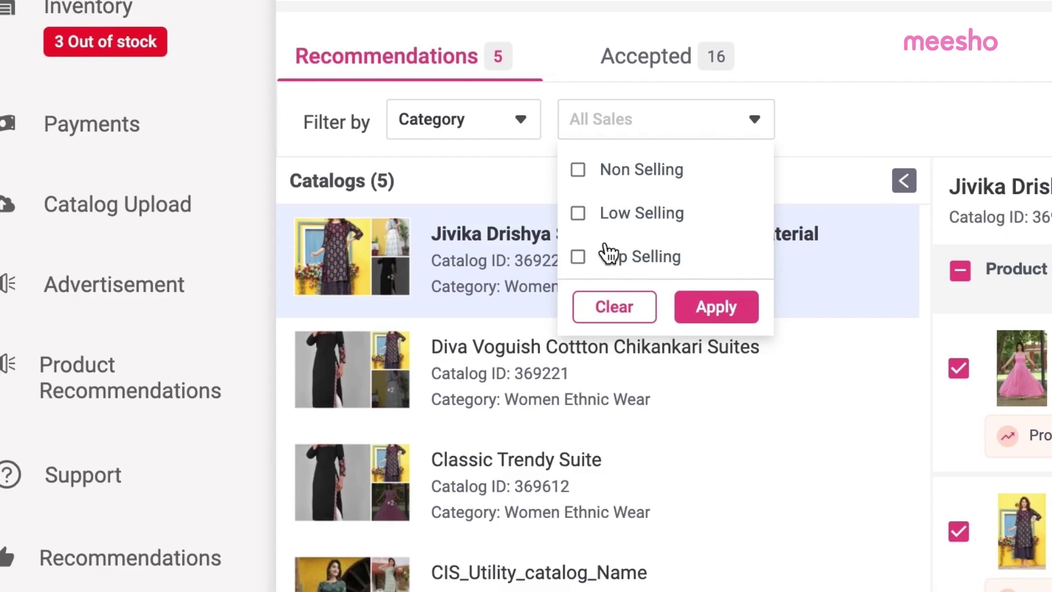
pyautogui.click(601, 256)
pyautogui.click(647, 219)
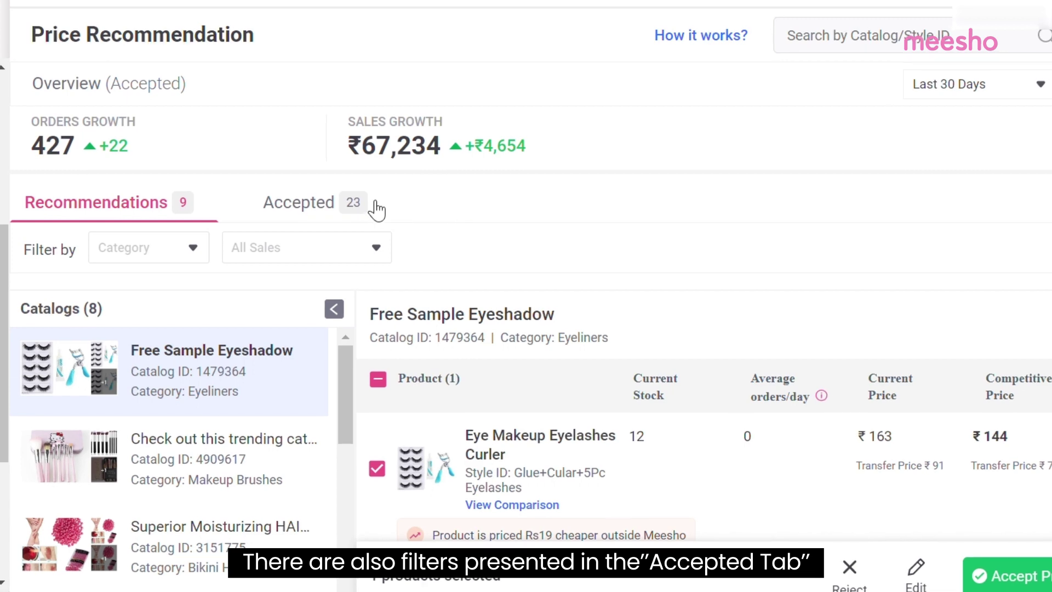
# Step: On the Accepted tab, change the period from Last 30 days to 60, then 90 days
pyautogui.click(377, 210)
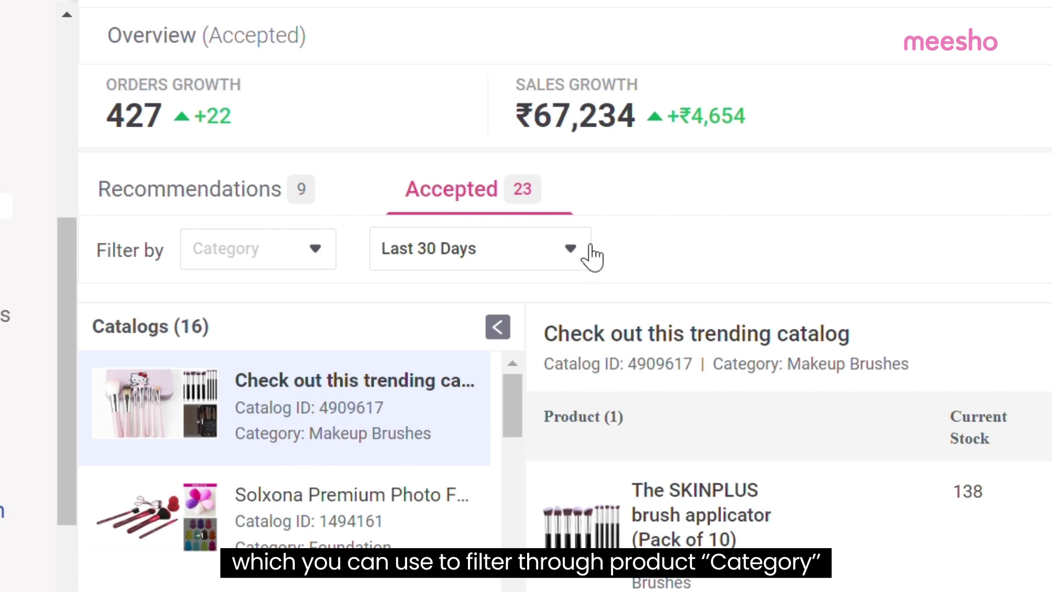
pyautogui.click(591, 254)
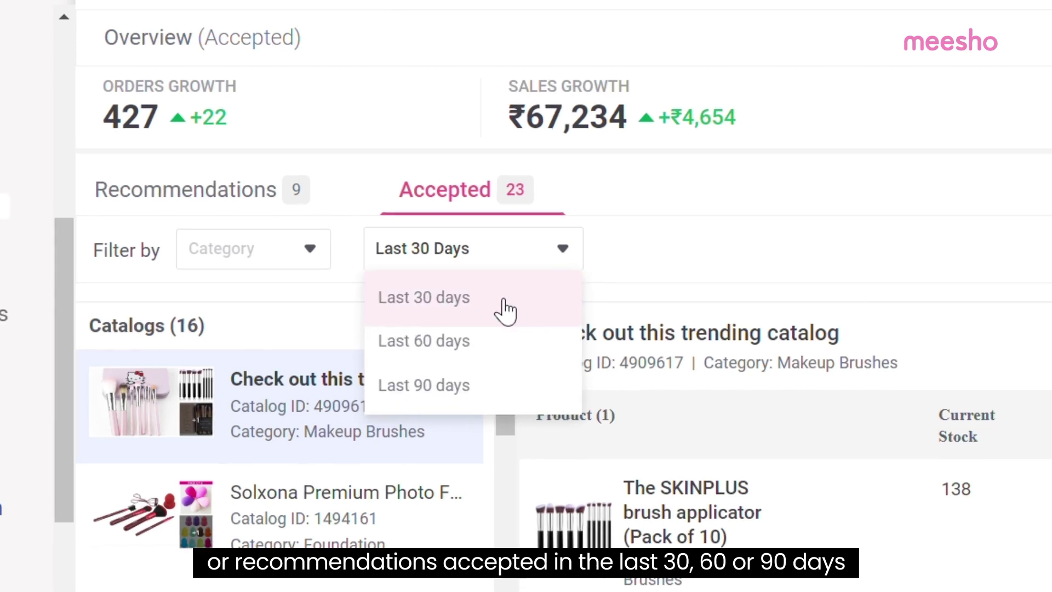
pyautogui.click(518, 341)
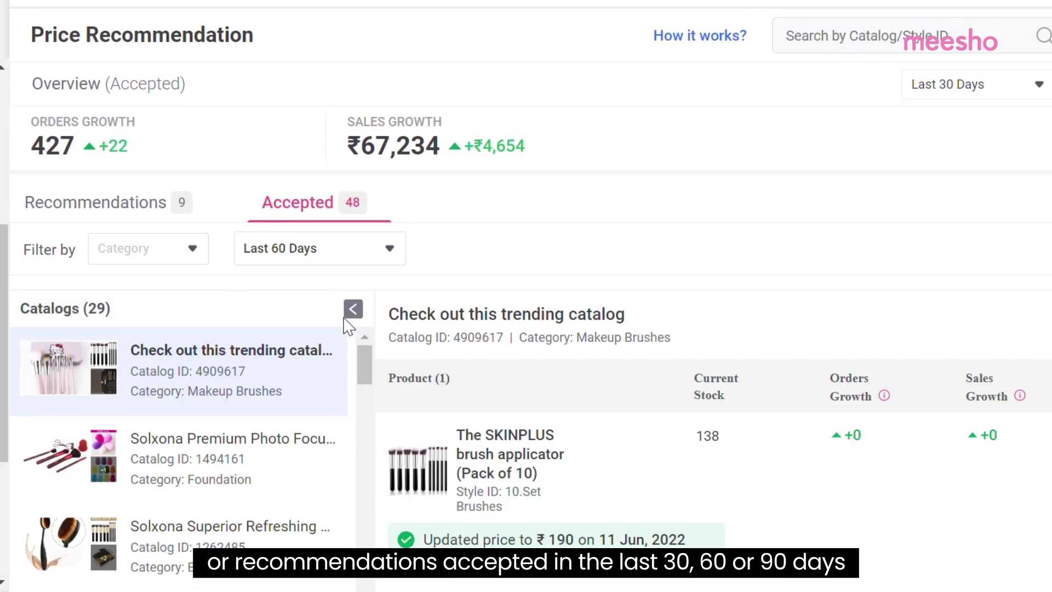
pyautogui.click(389, 250)
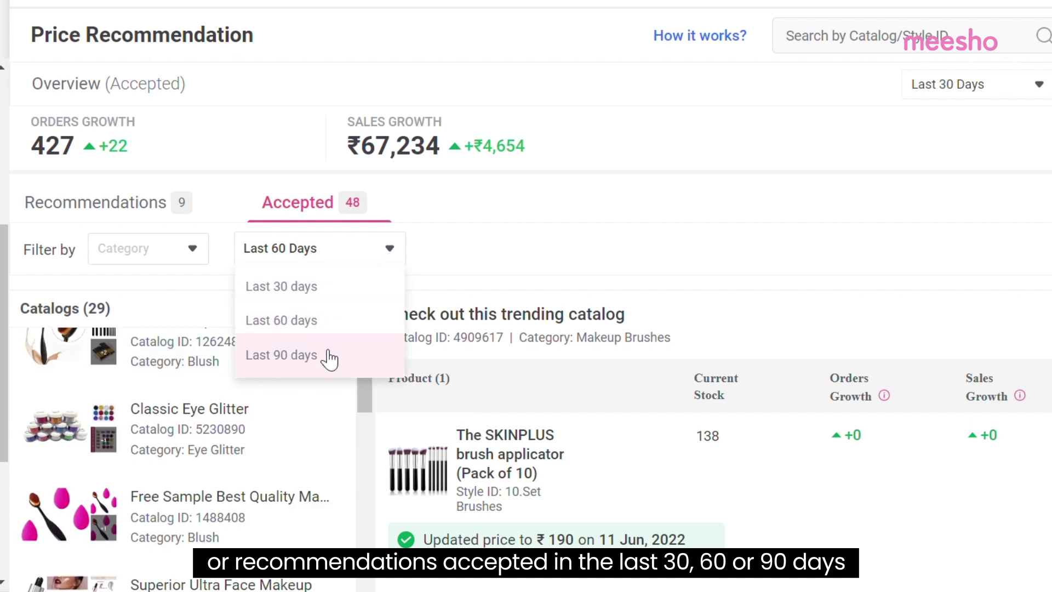
pyautogui.click(344, 364)
pyautogui.scroll(-1, 274, 479)
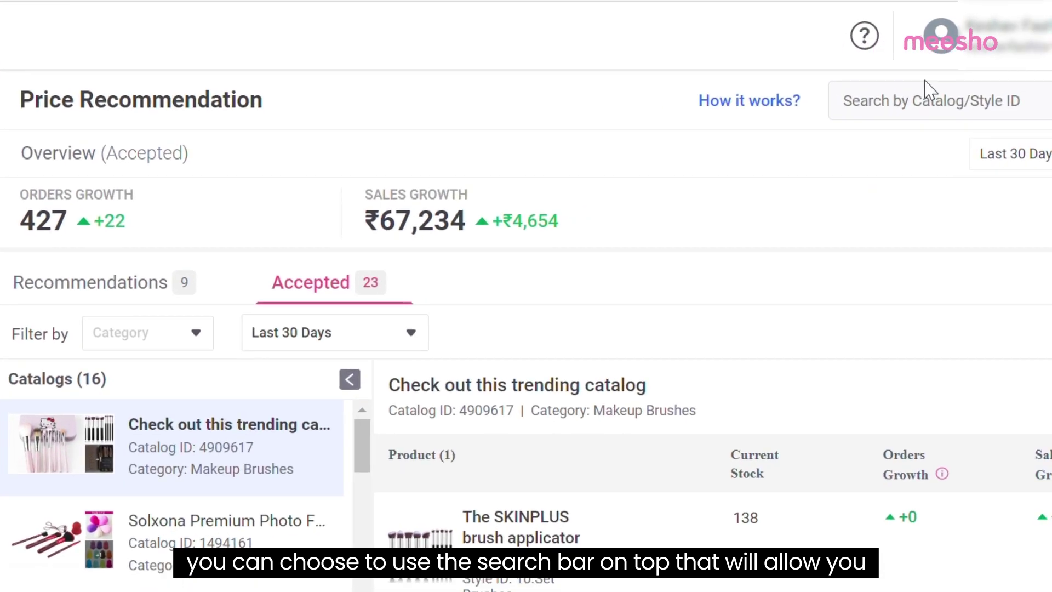
# Step: Search catalog ID 5230890 and open its Classic Eye Glitter accepted recommendations
pyautogui.click(1023, 53)
pyautogui.write('5')
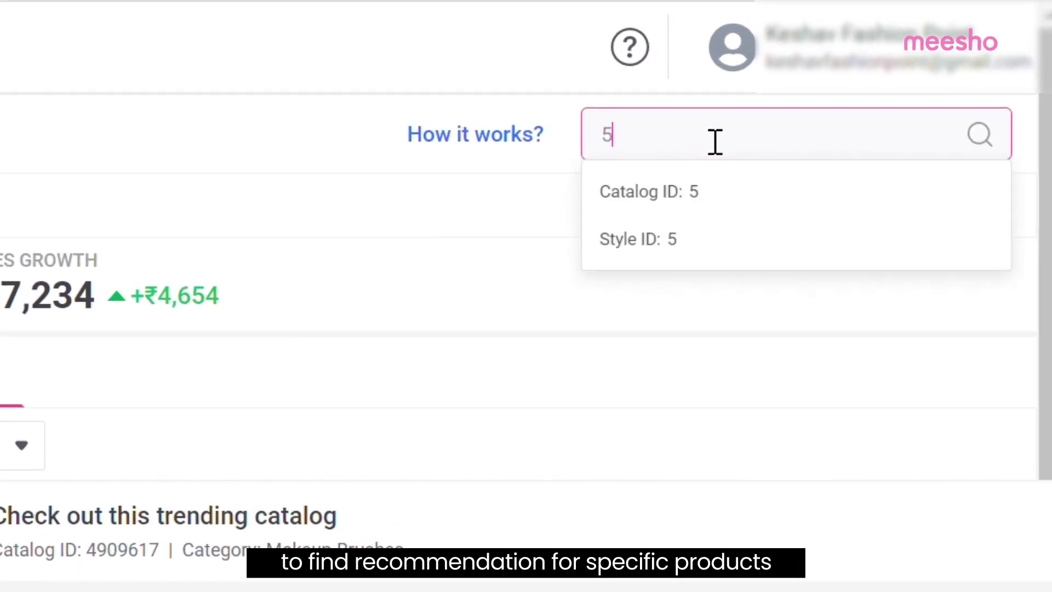
pyautogui.write('230890')
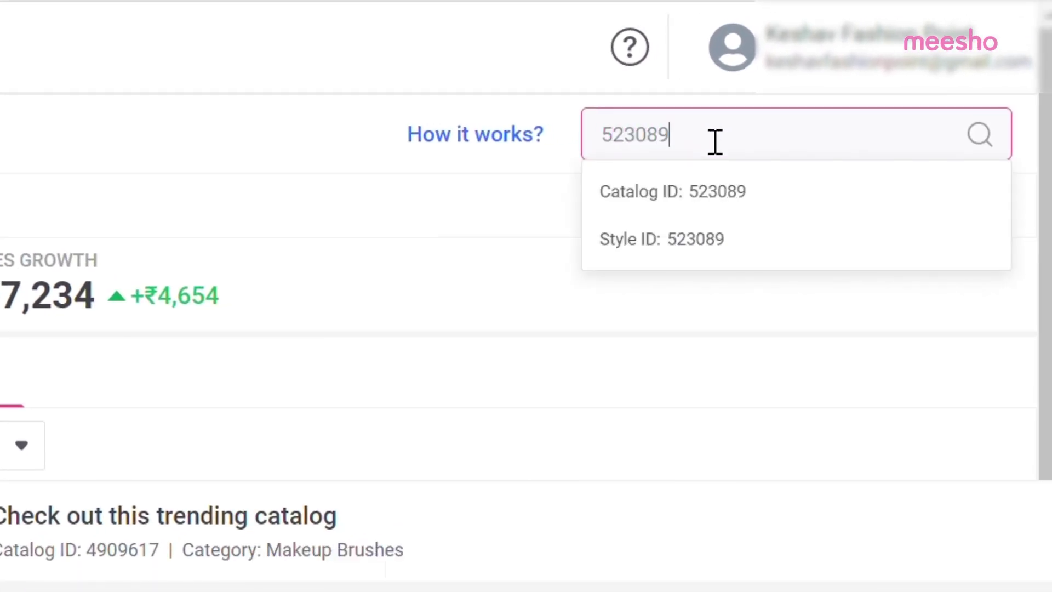
pyautogui.click(784, 193)
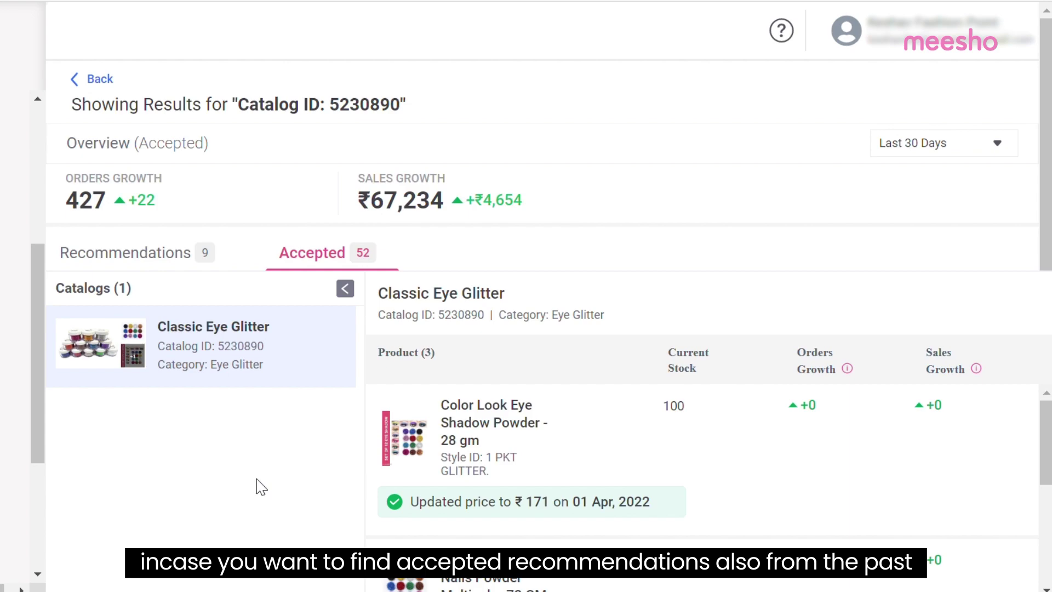
pyautogui.scroll(-1, 390, 528)
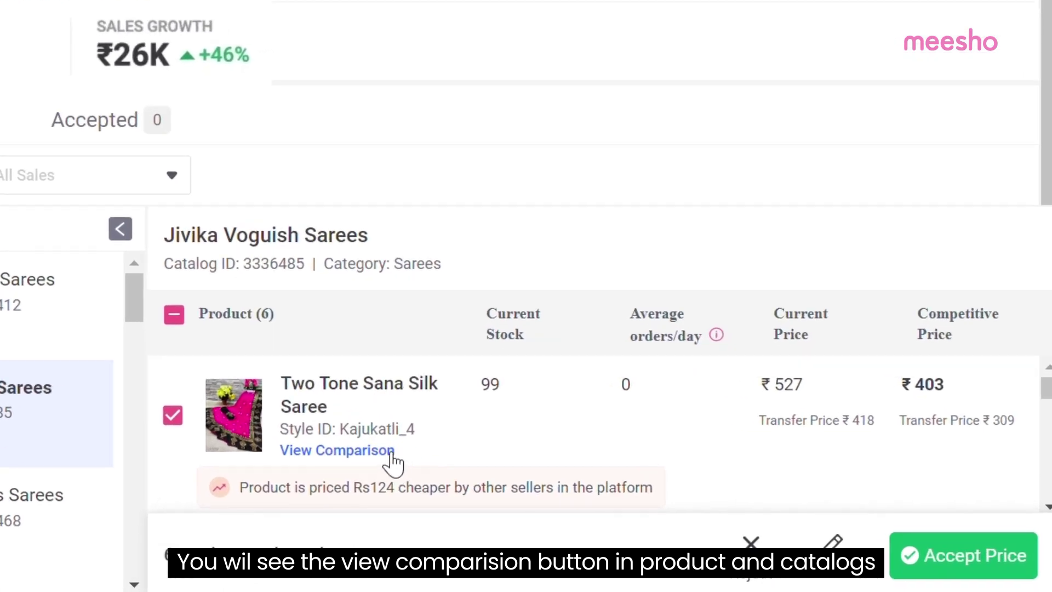
# Step: Compare the Two Tone Sana Silk Saree against all 7 similar suppliers' products
pyautogui.click(550, 486)
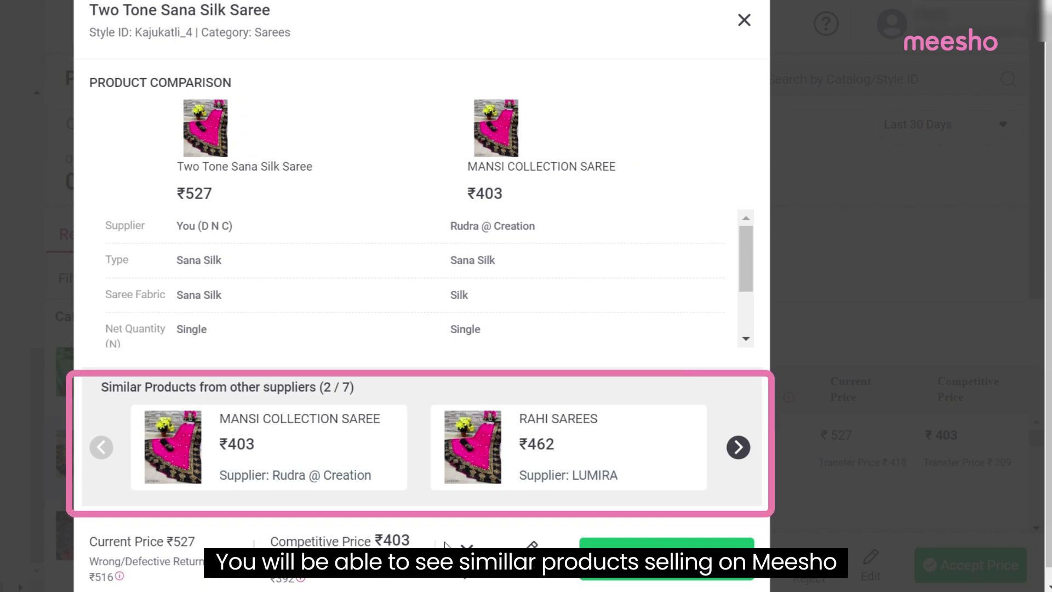
pyautogui.click(738, 448)
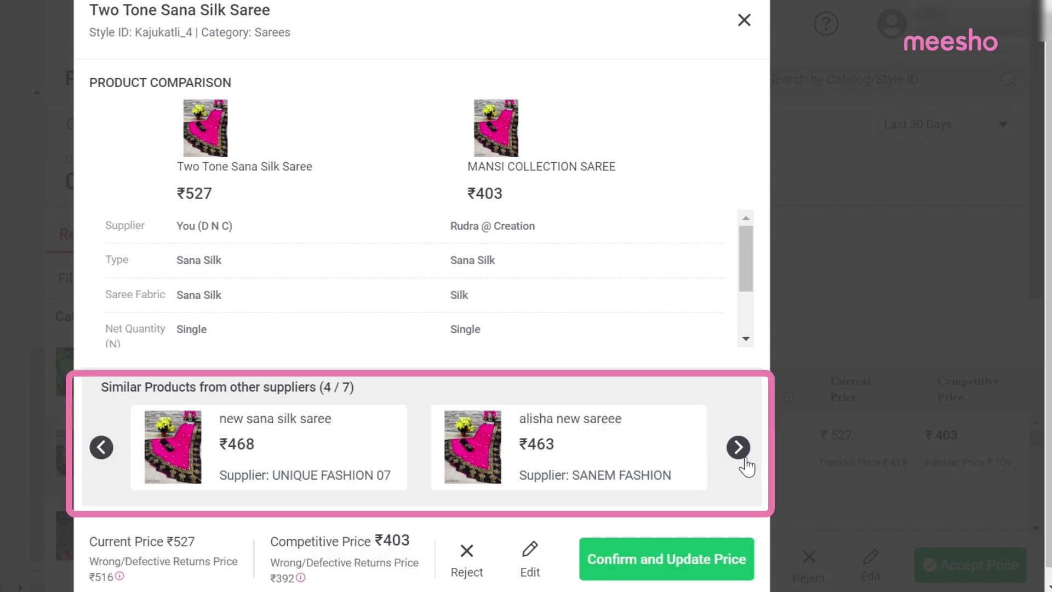
pyautogui.click(745, 460)
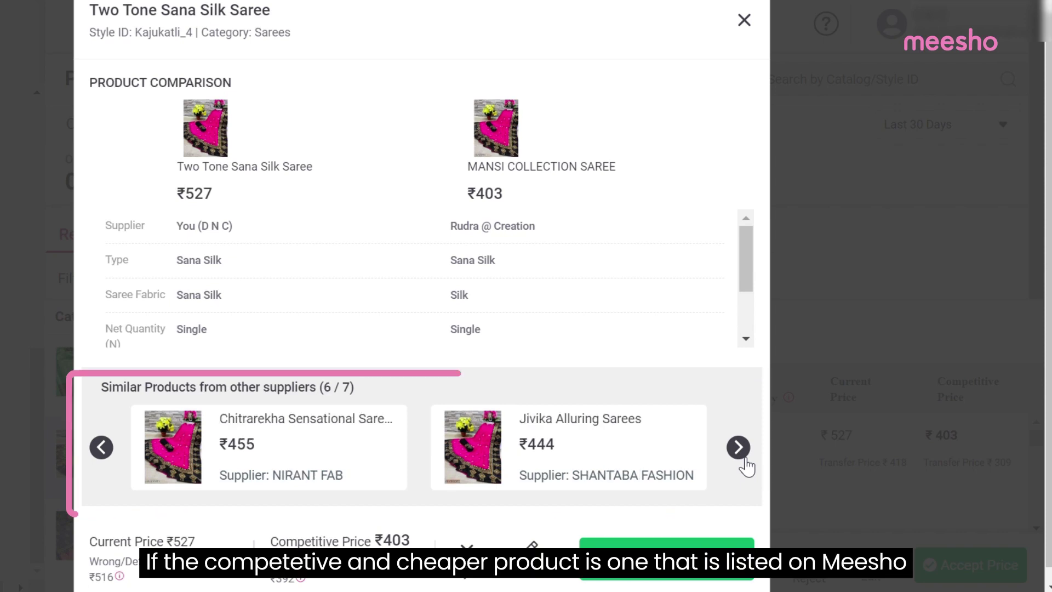
pyautogui.click(746, 460)
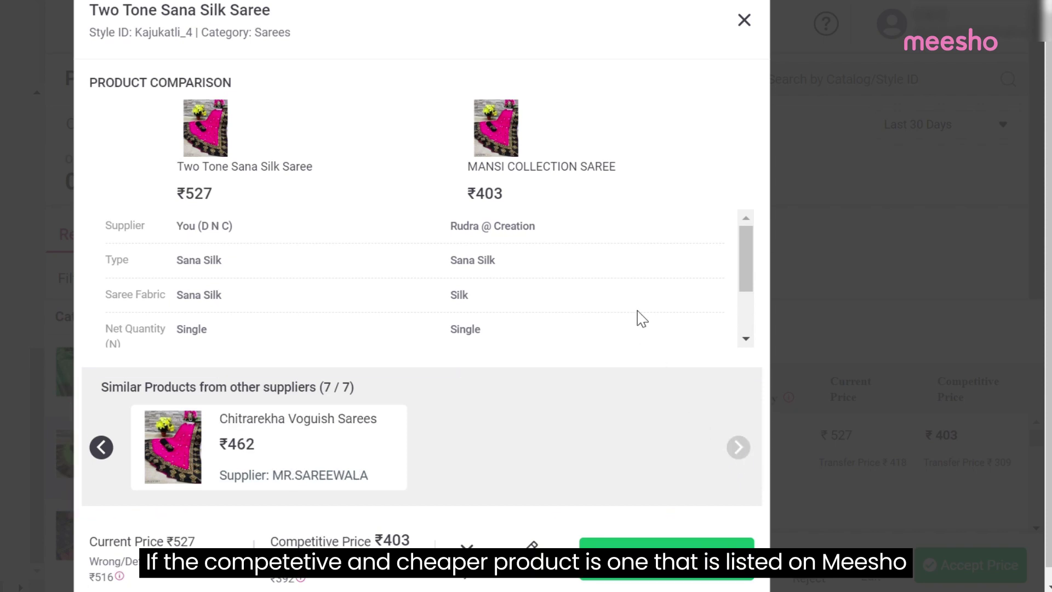
# Step: Open the Edit Price dialog for the saree's ₹403 recommended price
pyautogui.scroll(-2, 643, 319)
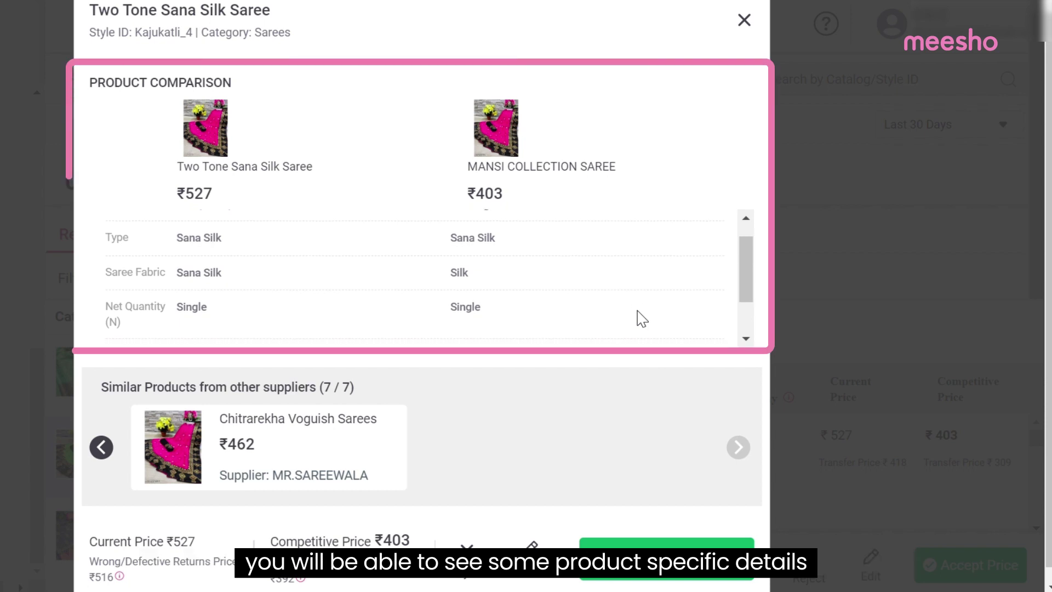
pyautogui.scroll(-1, 642, 319)
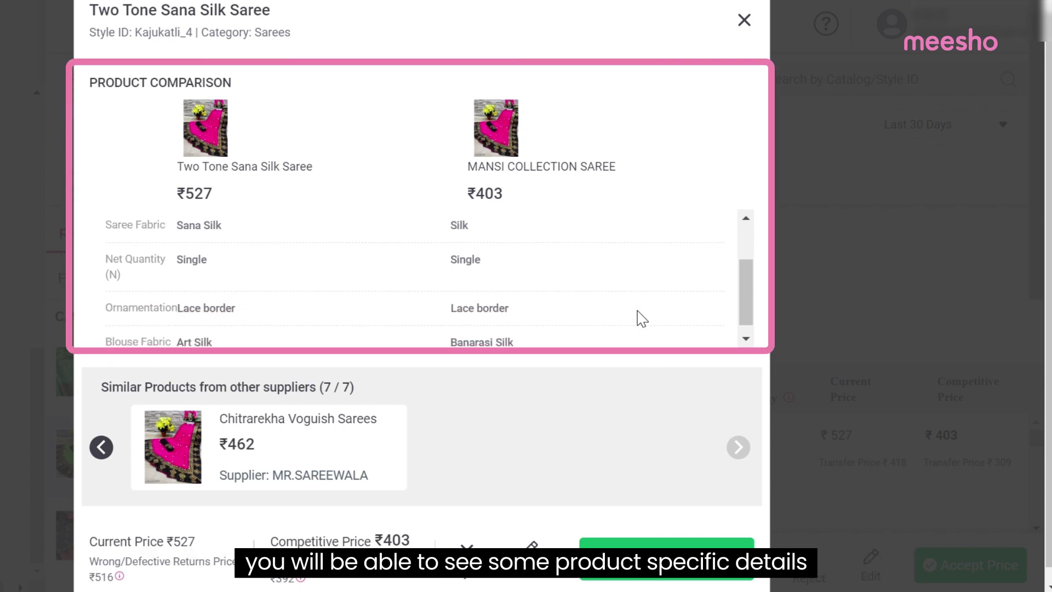
pyautogui.scroll(-1, 642, 319)
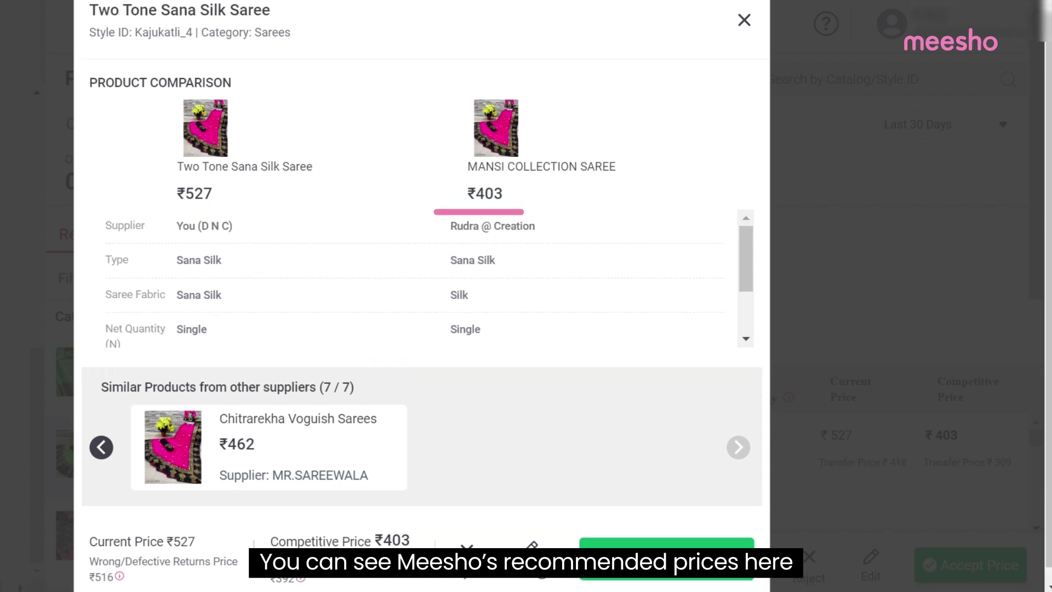
pyautogui.click(548, 574)
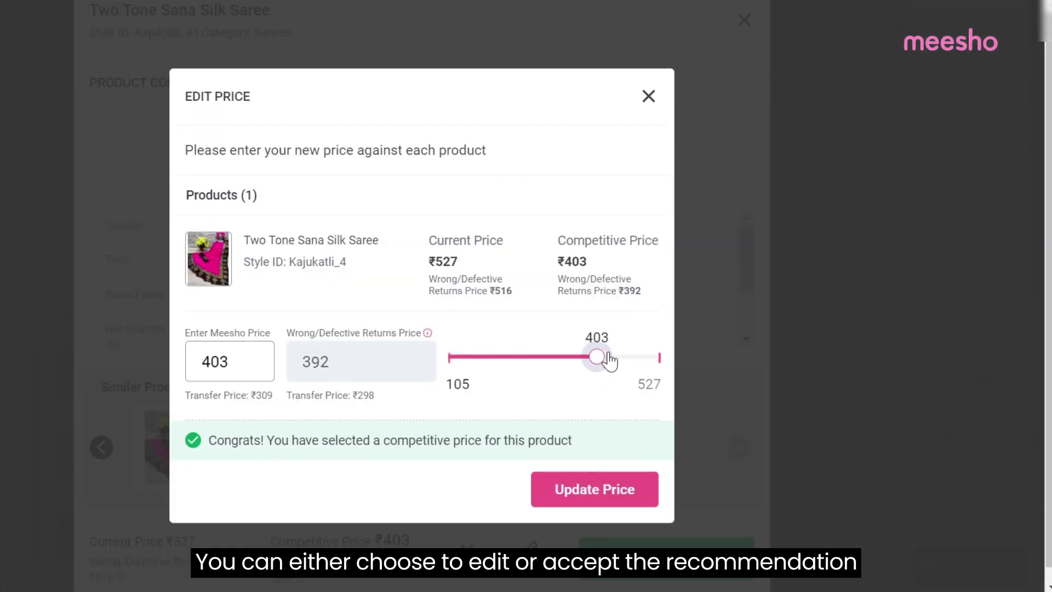